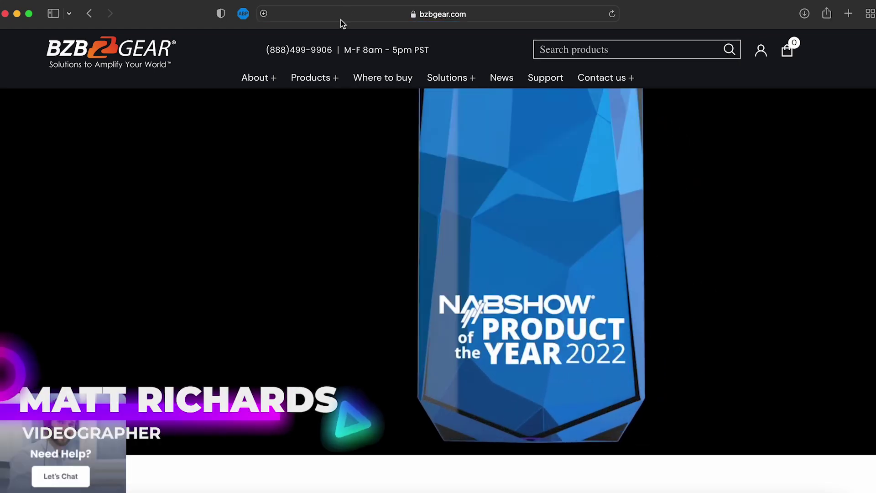
- Go to bzbgear.com's Support page and open the Downloads section
left_click(539, 80)
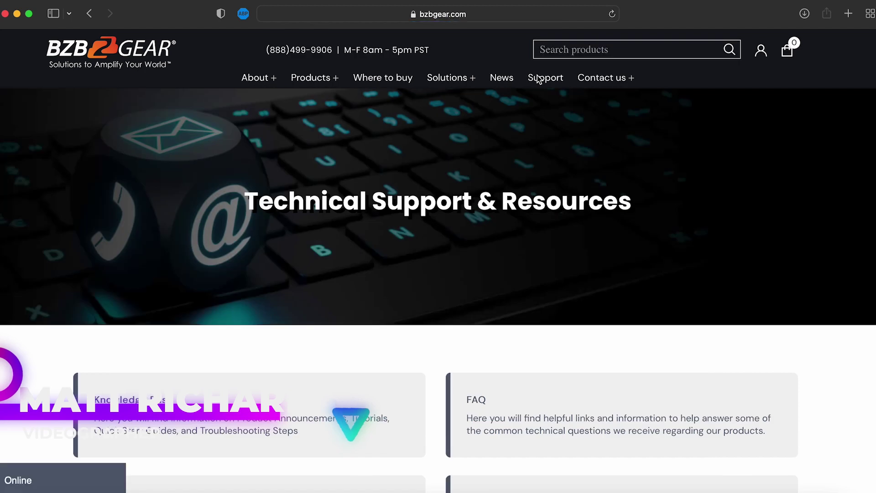
scroll(472, 202, "down", 7)
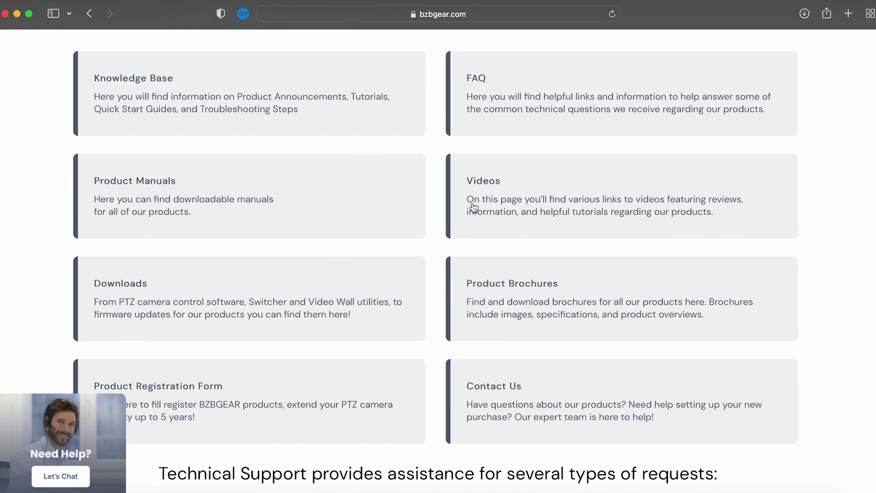
scroll(473, 202, "down", 2)
left_click(378, 220)
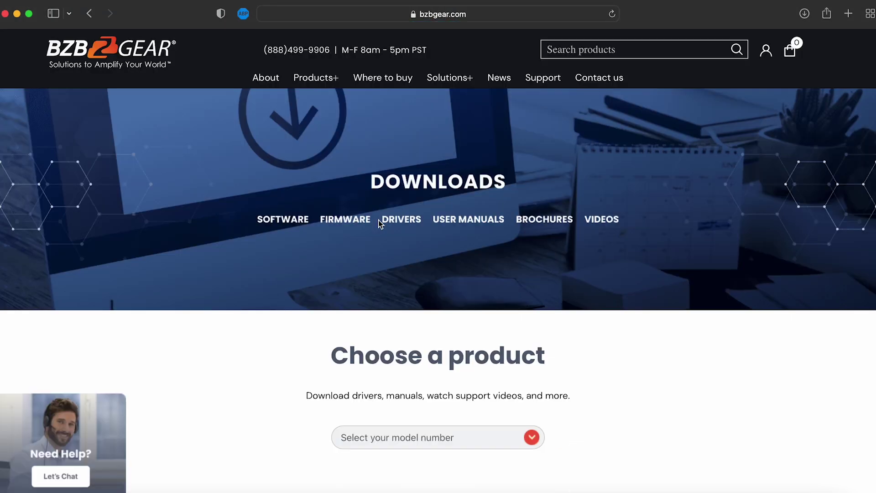
scroll(390, 326, "down", 2)
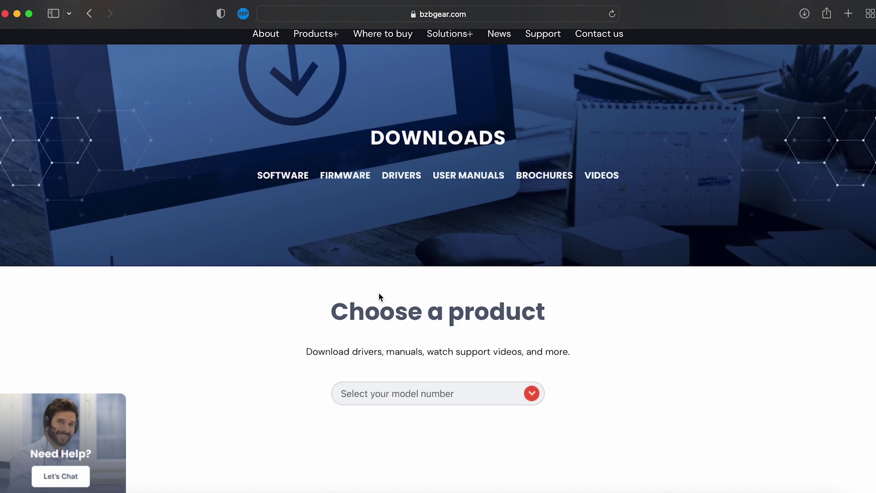
scroll(377, 244, "down", 10)
- Select the BG-ADAMO-4KND model and scroll to its camera control software downloads
left_click(429, 136)
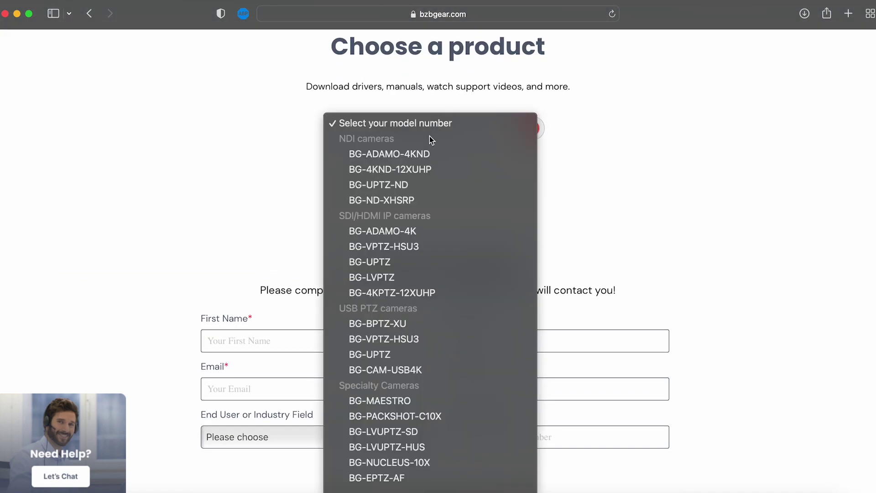
left_click(419, 156)
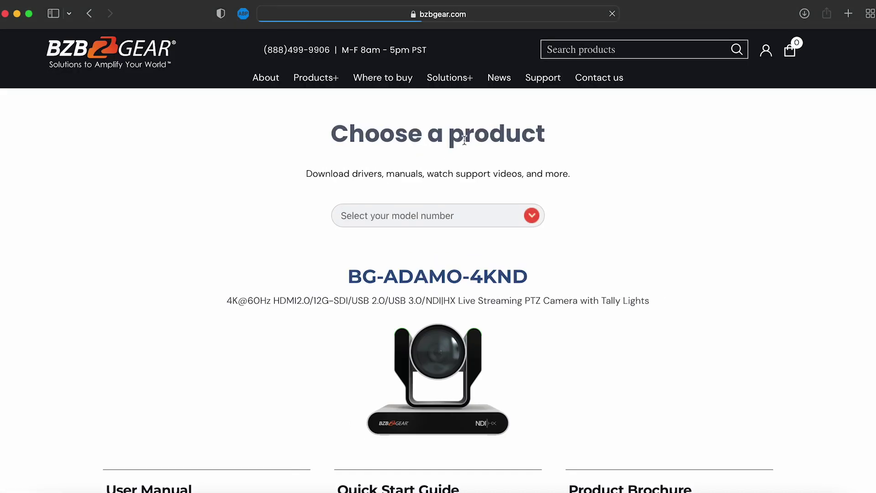
scroll(457, 132, "down", 4)
scroll(446, 174, "down", 7)
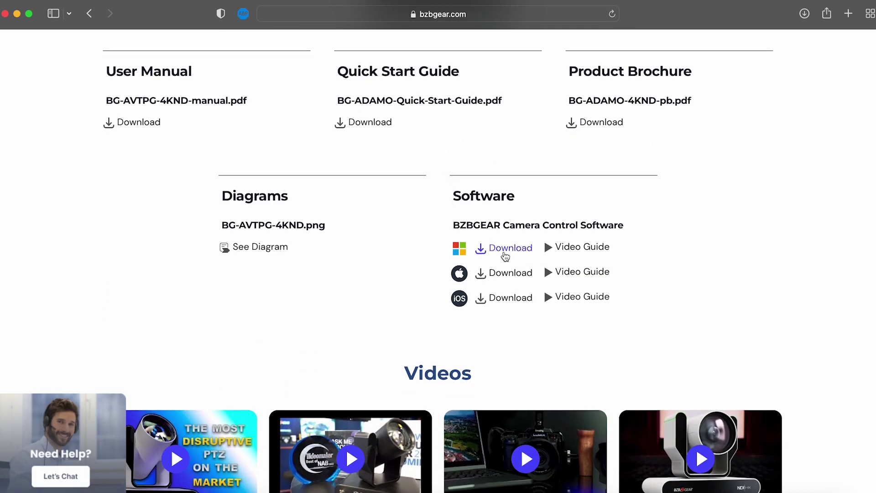
- Search the App Store for 'bzbgear' and open the BZBGEAR Cameras Control app page
left_click(508, 301)
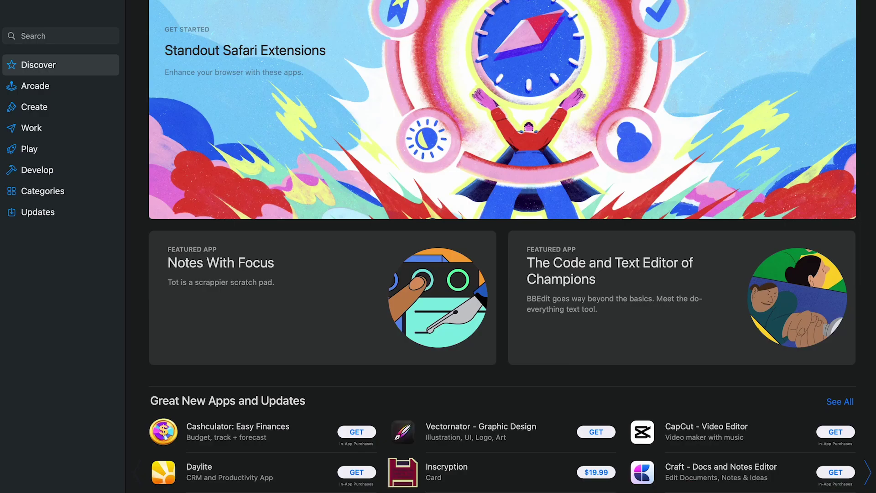
left_click(67, 39)
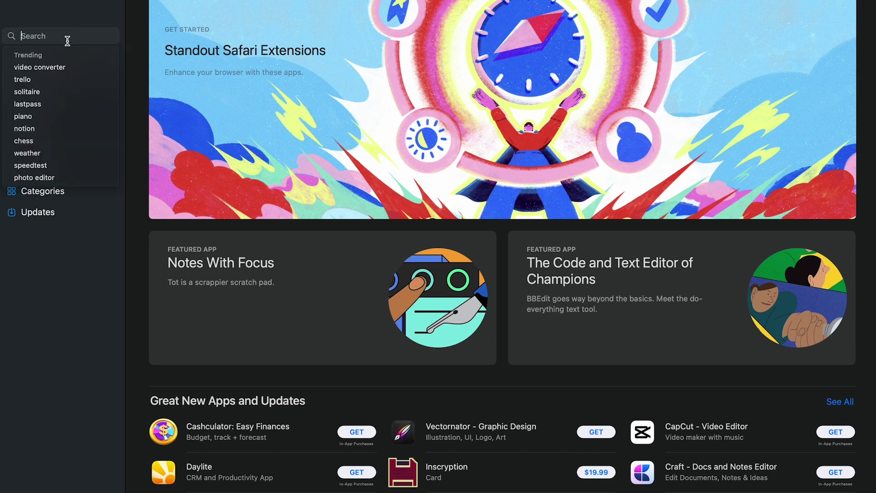
type("bzbgear")
key("Return")
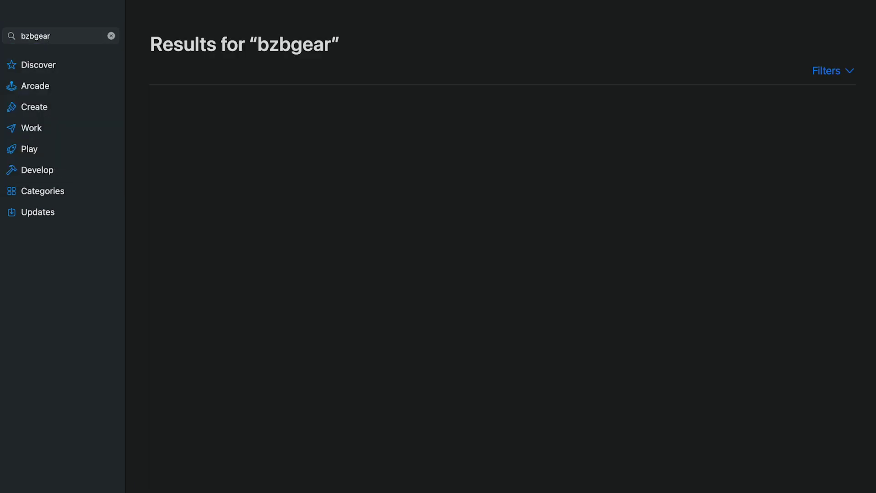
scroll(294, 223, "down", 3)
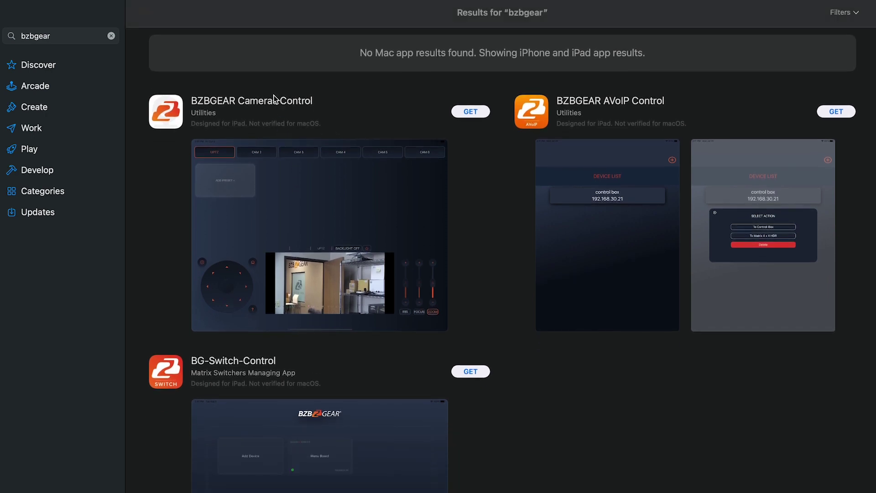
left_click(217, 108)
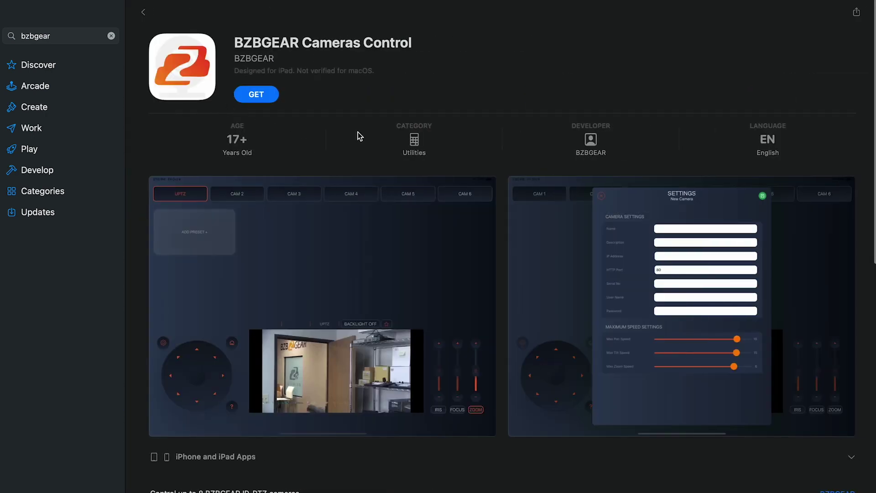
scroll(568, 142, "down", 5)
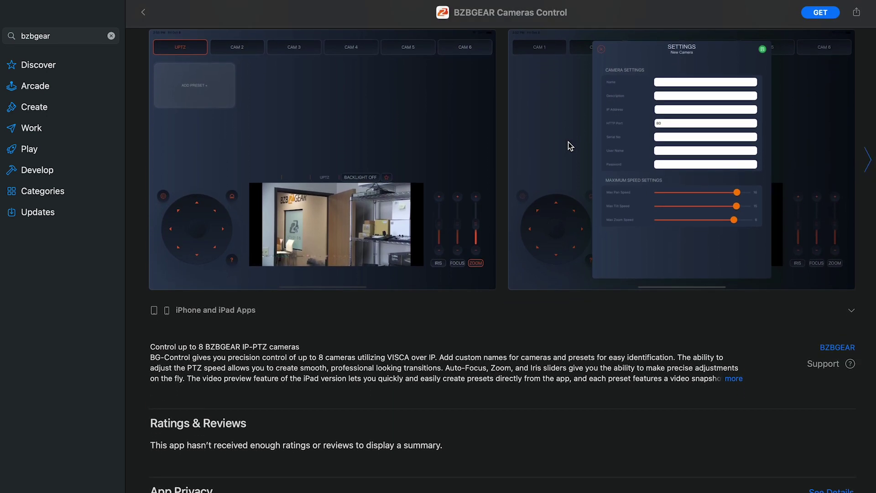
scroll(568, 142, "up", 5)
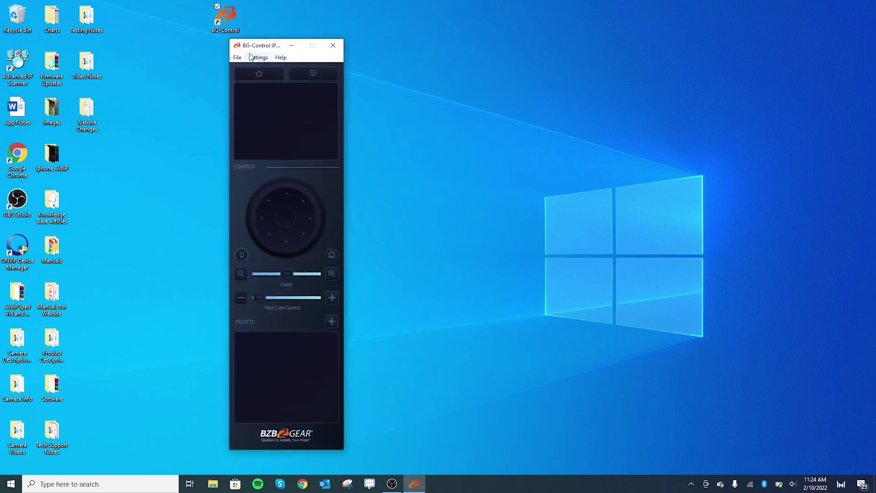
- Shift the BG-Control window left and bring up the empty Cameras list
left_click_drag(270, 49, 242, 48)
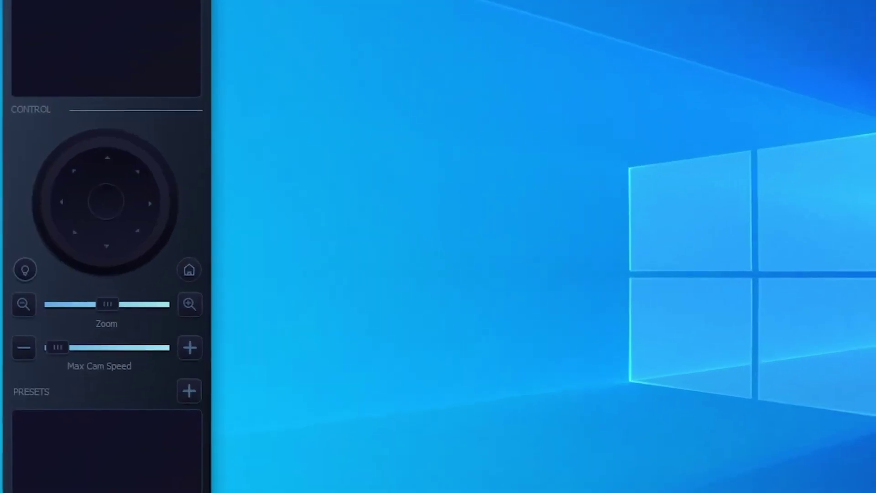
left_click(163, 33)
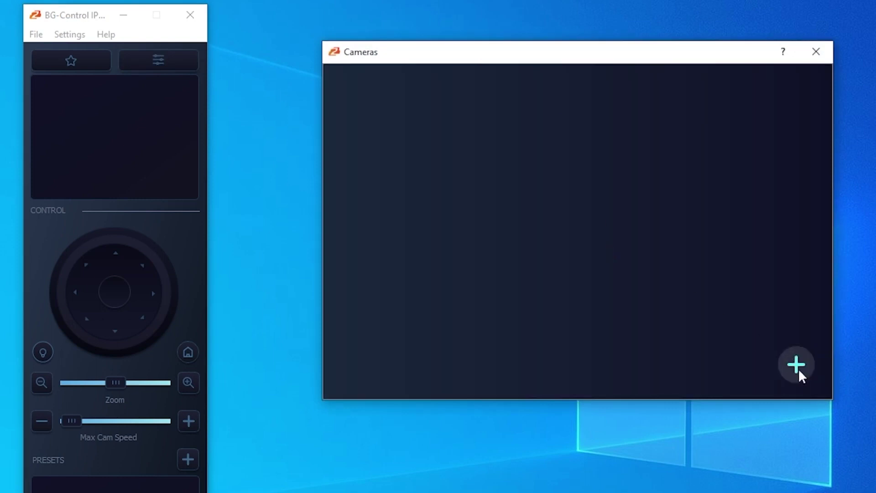
left_click(797, 365)
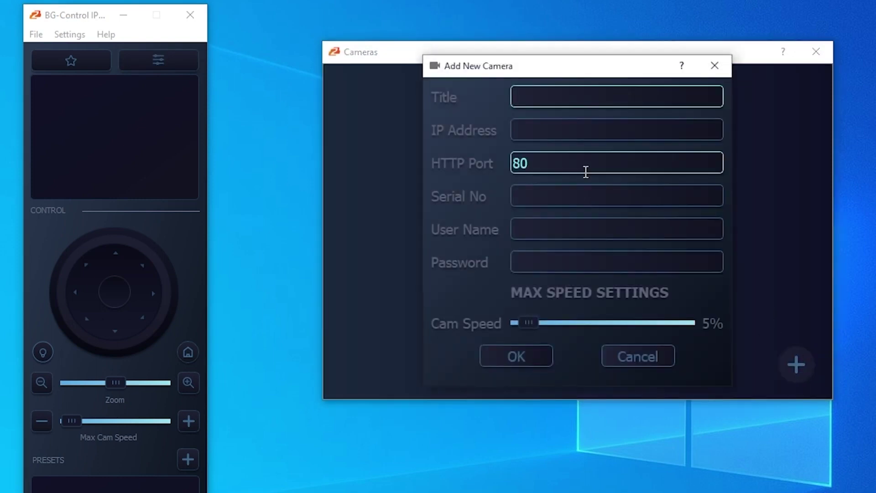
left_click_drag(504, 73, 487, 83)
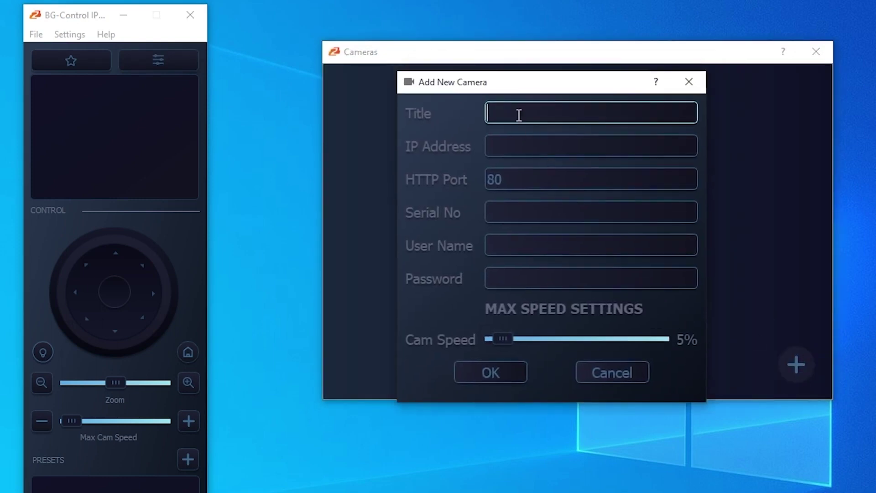
type("Camera 1")
key("Tab")
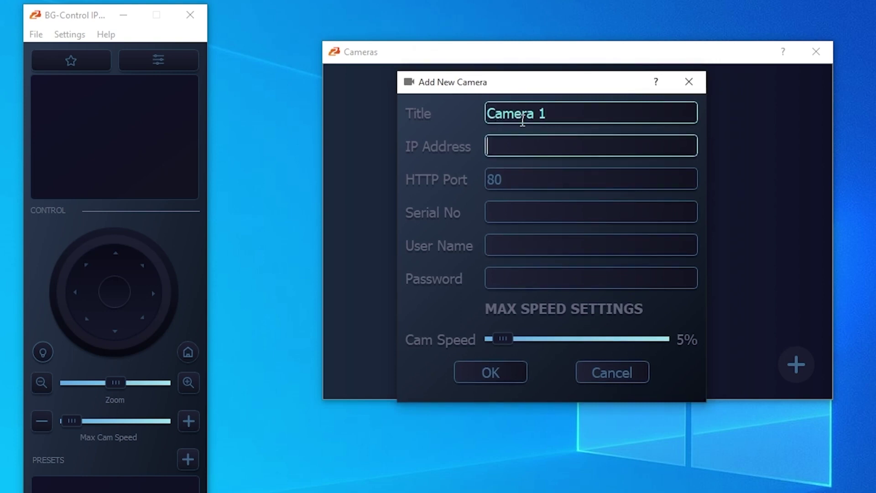
type("192.168.40")
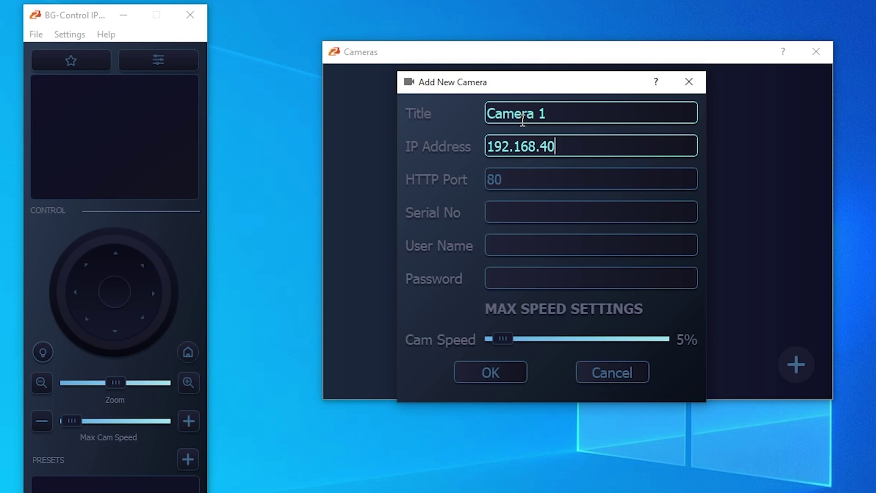
type(".152")
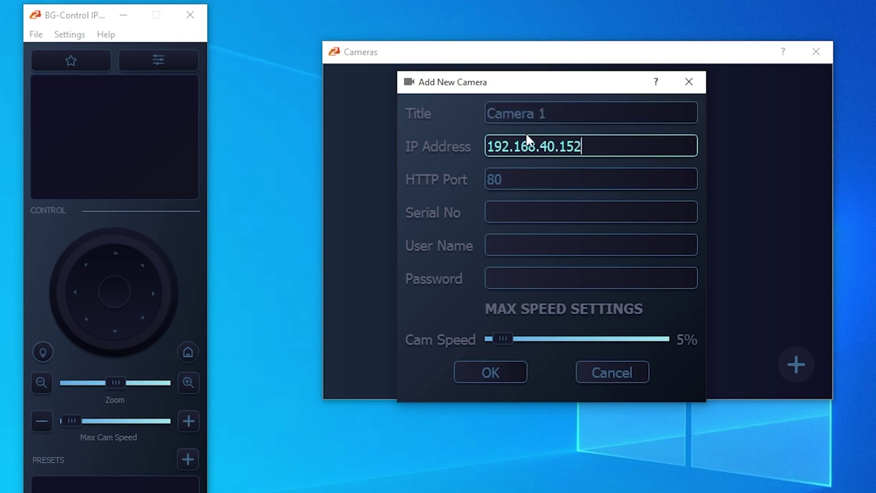
left_click(555, 214)
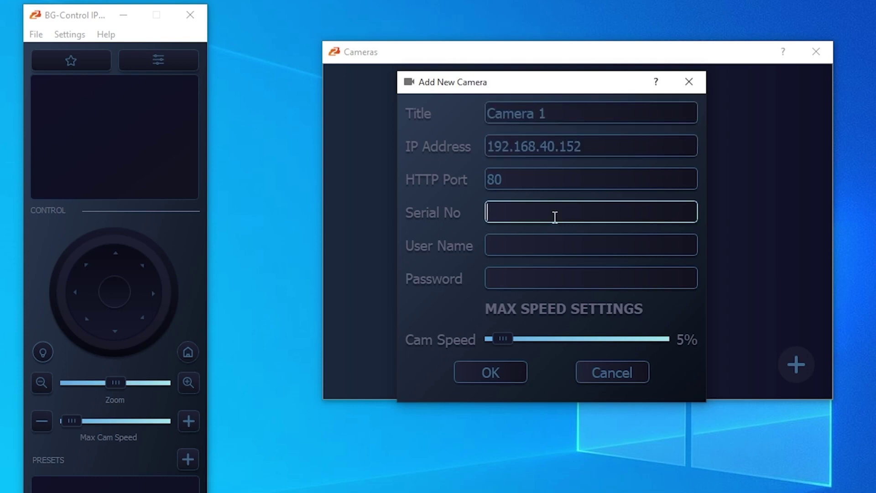
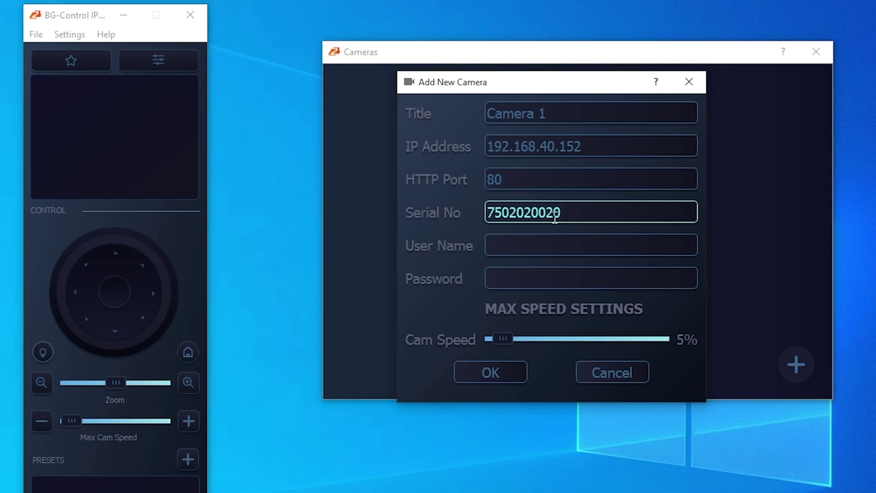
key("Tab")
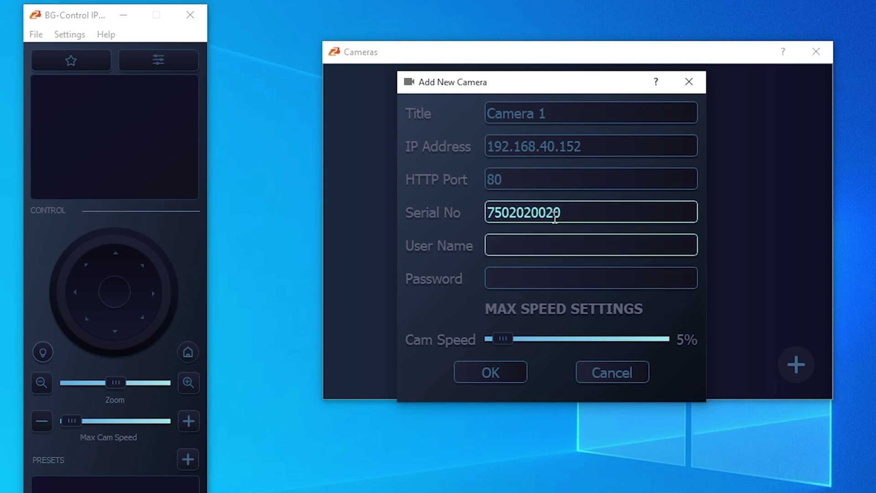
key("Tab")
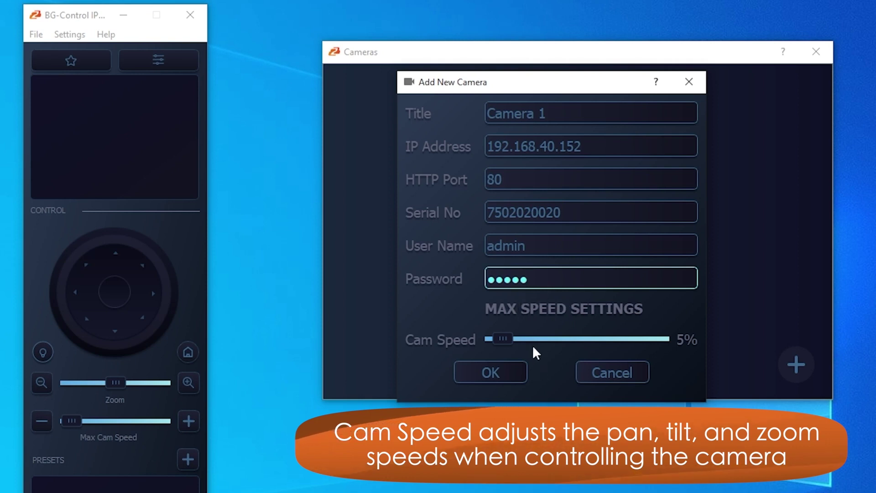
left_click(478, 375)
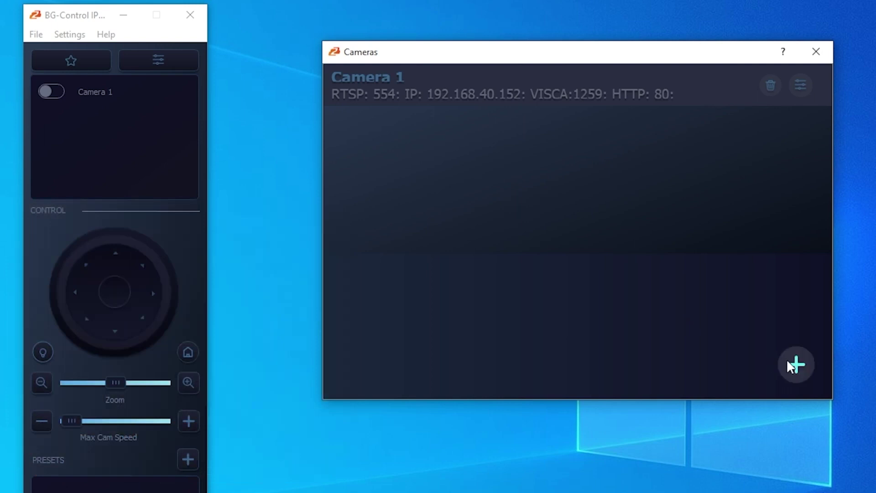
left_click(787, 360)
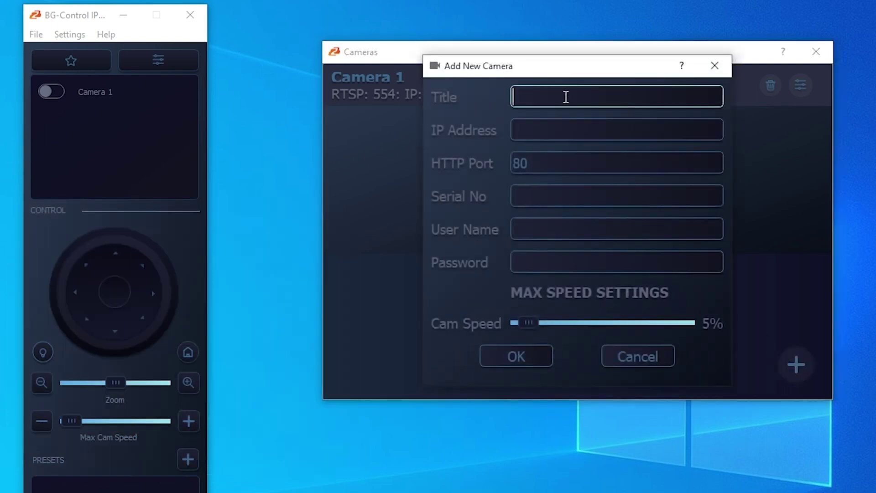
type("Camera 2")
key("Tab")
type("192")
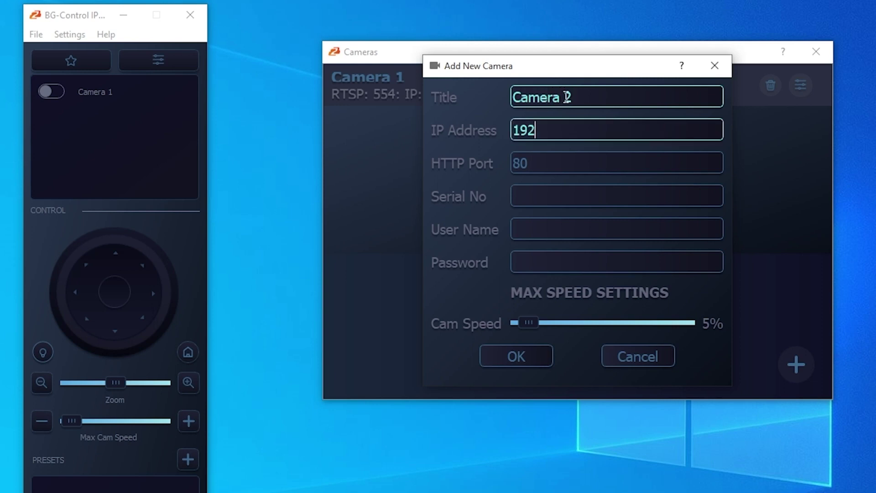
type(".168.30")
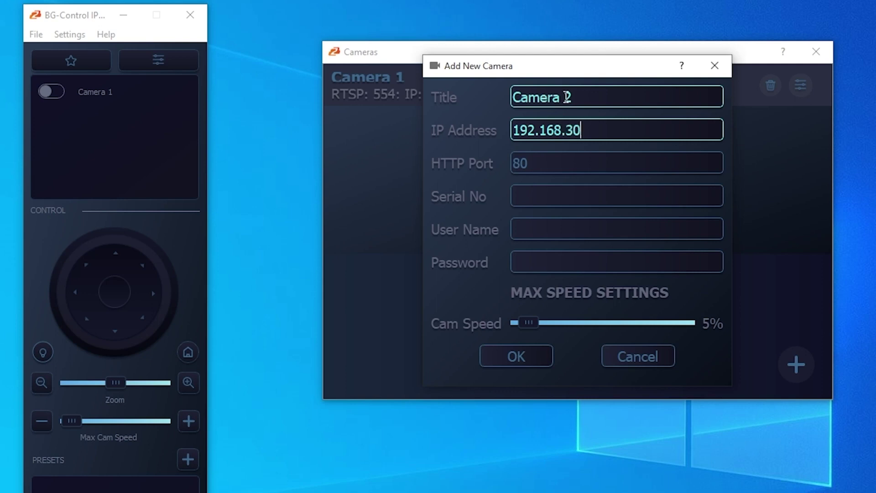
key("BackSpace")
key("BackSpace")
type("40.153")
key("Tab")
key("Tab")
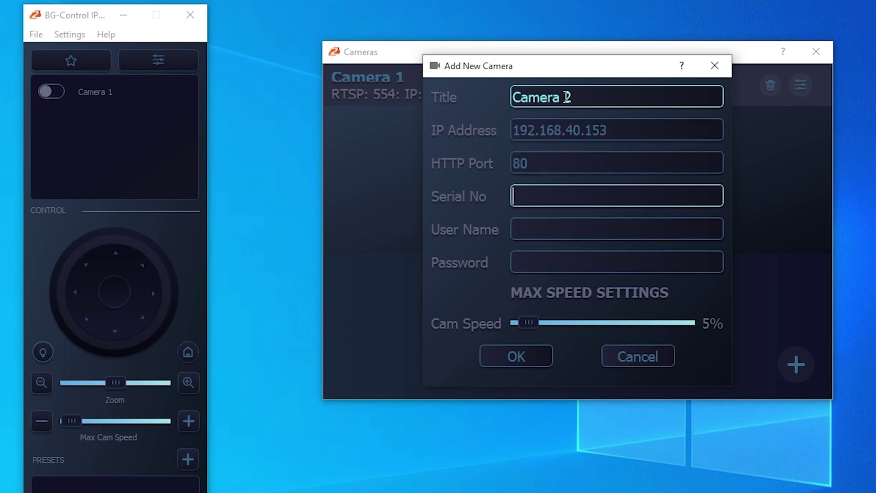
type("78470")
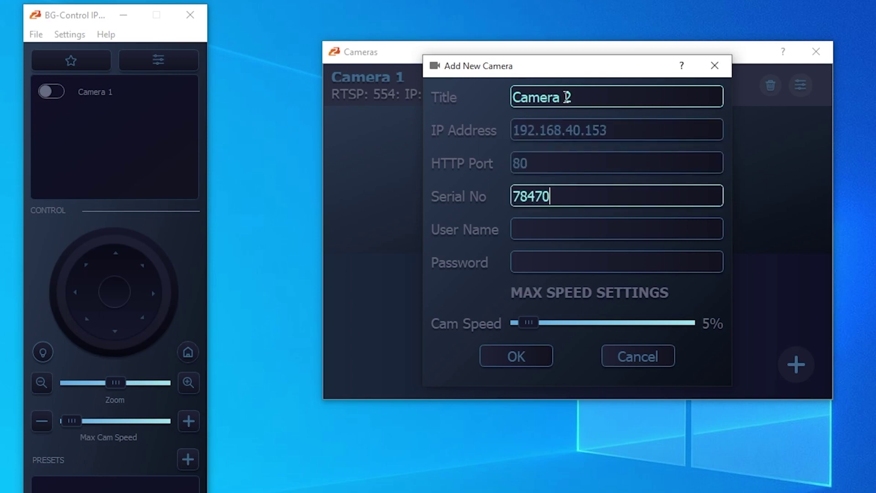
type("10212")
key("Tab")
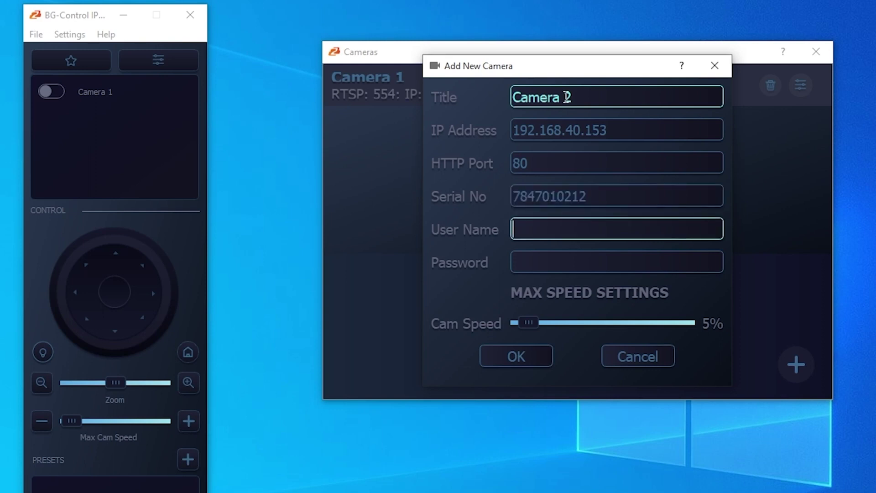
type("admin")
key("Tab")
type("admin")
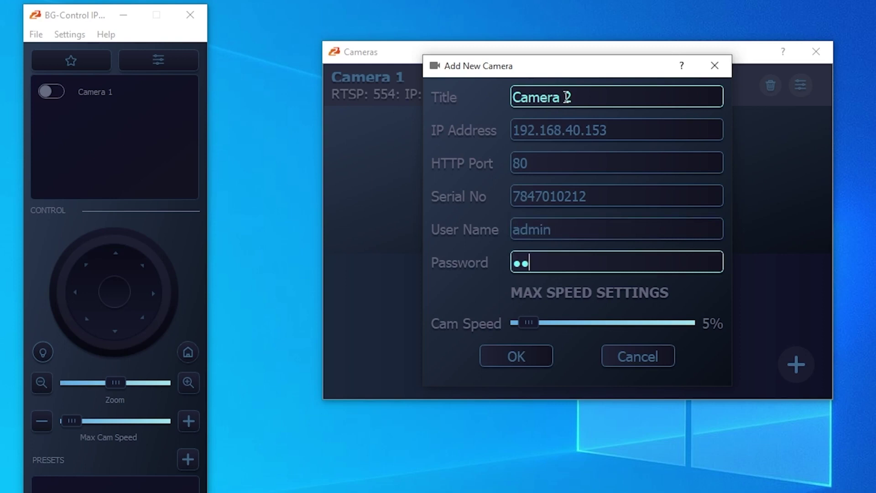
left_click(513, 355)
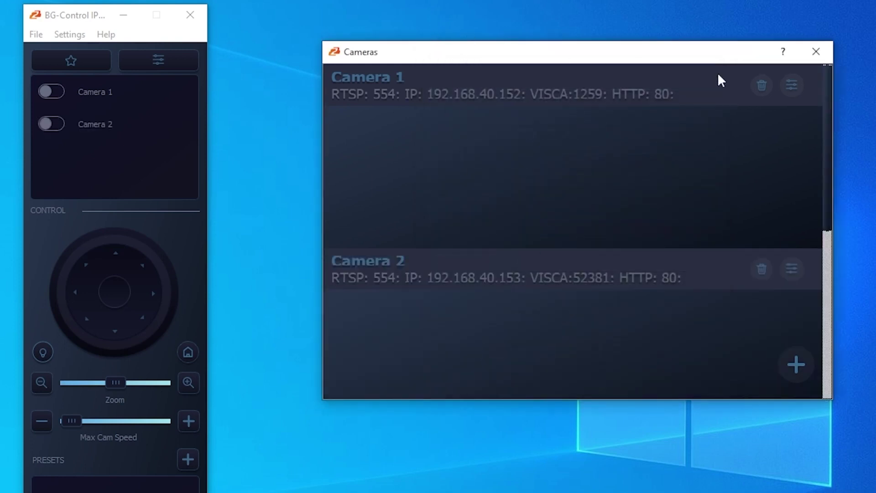
- Close the Cameras window and switch on Camera 1 and Camera 2 with their previews
left_click(815, 53)
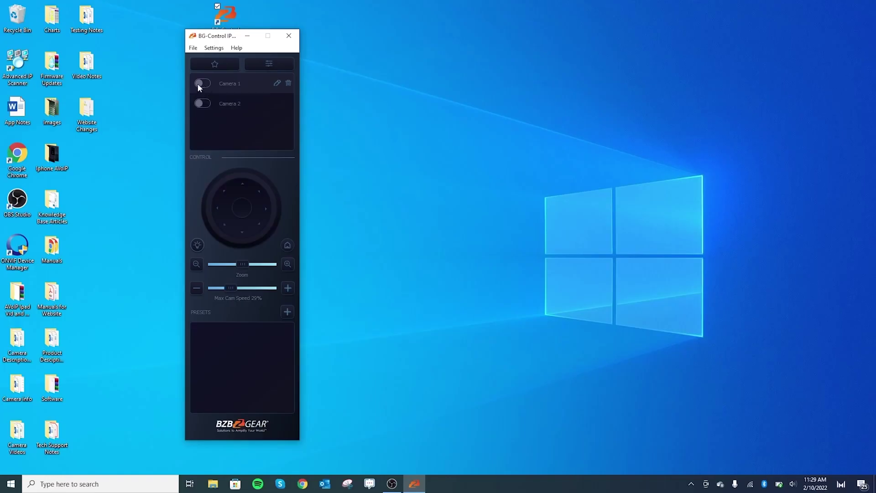
left_click(199, 83)
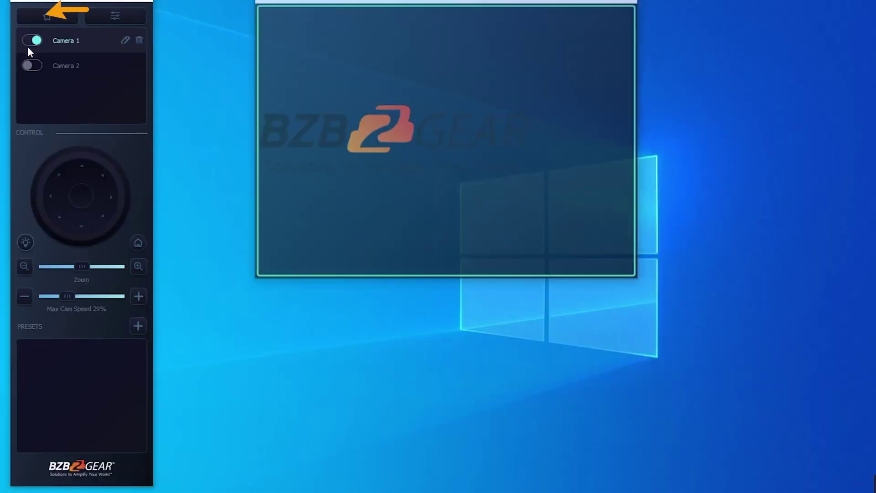
left_click(29, 65)
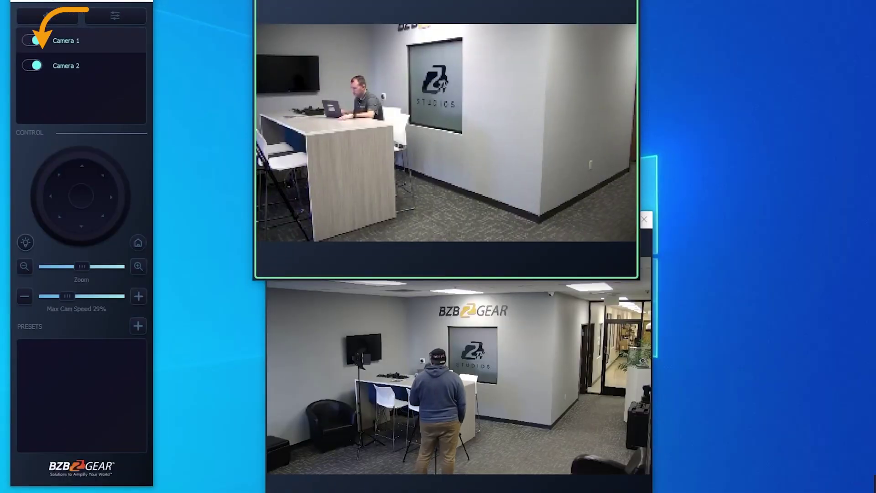
left_click_drag(409, 46, 407, 18)
- Reposition the Camera 2 preview, pan it left, then close it to switch Camera 2 off
left_click(441, 275)
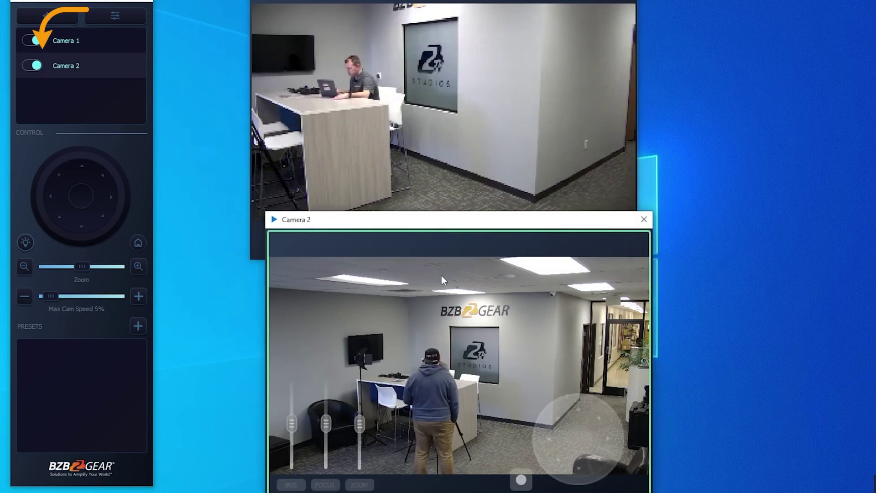
left_click_drag(423, 227, 400, 249)
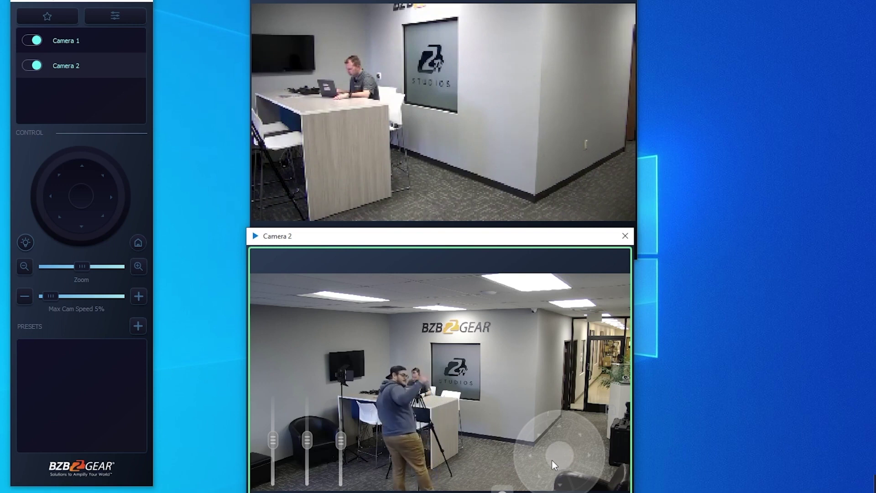
left_click_drag(551, 459, 513, 456)
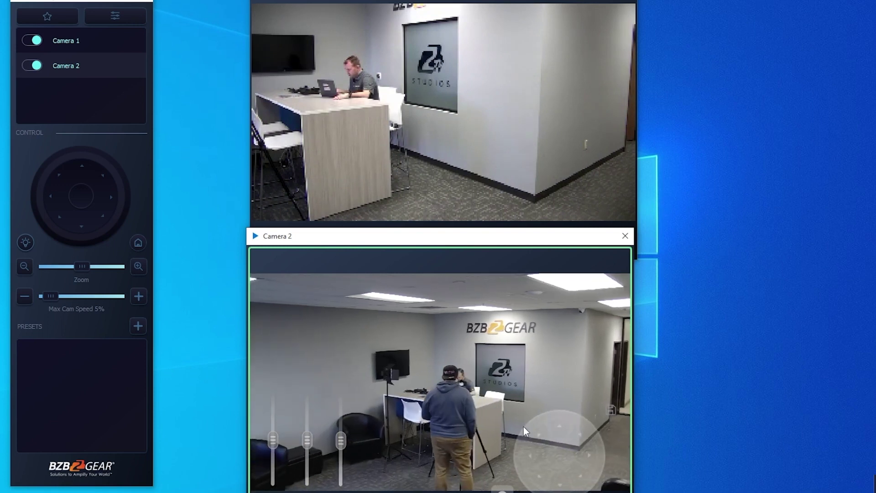
left_click(625, 235)
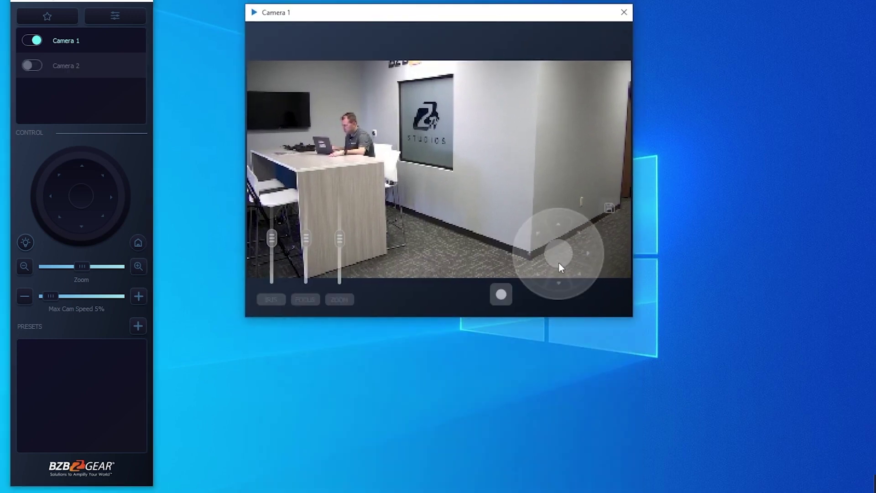
- Move the Camera 1 preview up and pan Camera 1 to the left
left_click_drag(447, 16, 424, 8)
mouse_move(519, 202)
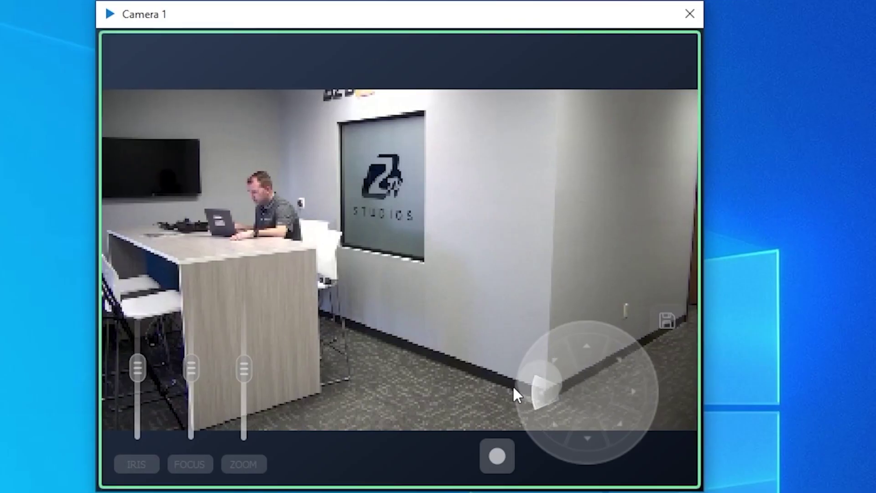
left_click_drag(513, 385, 583, 360)
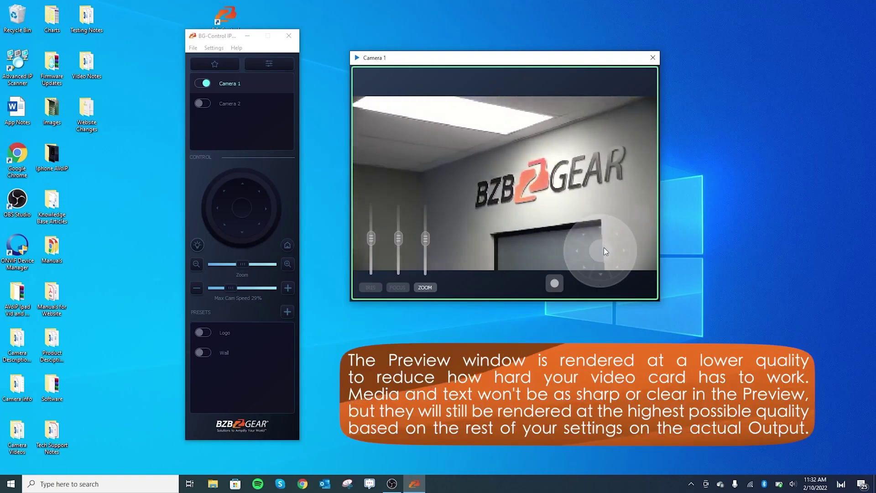
- Pan Camera 1 slightly right onto the BZBGEAR wall logo and raise its preview window
left_click_drag(604, 250, 607, 248)
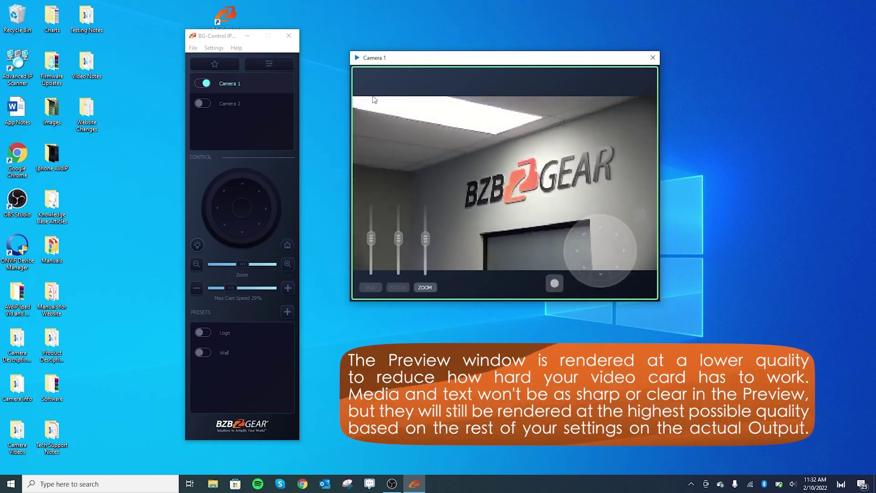
left_click_drag(473, 92, 469, 74)
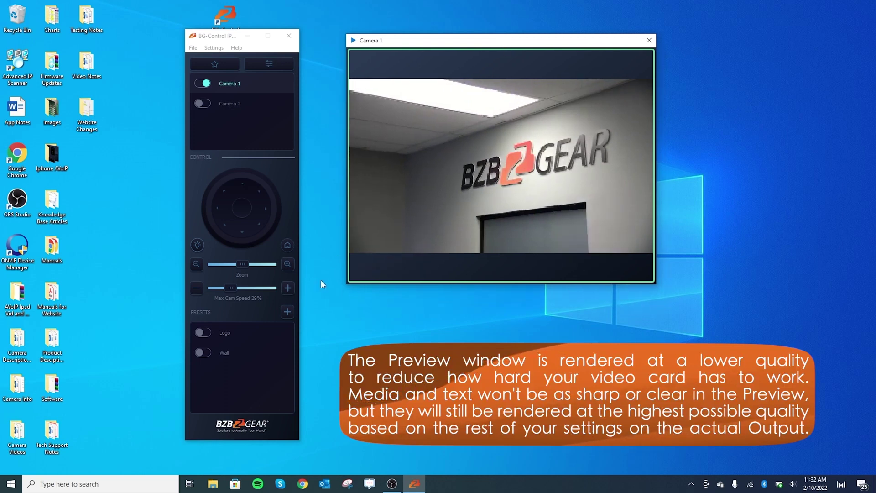
mouse_move(410, 175)
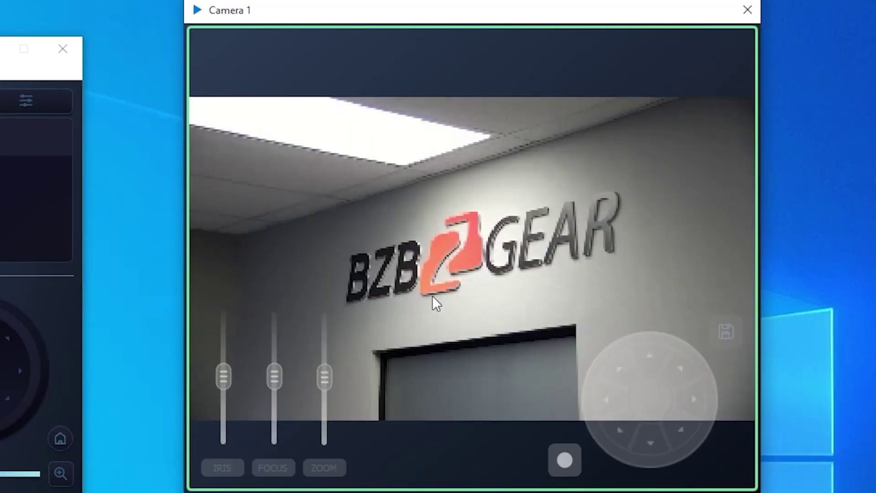
- Zoom Camera 1 in on the BZB GEAR logo and test focus, blurring then re-sharpening the feed
left_click(336, 461)
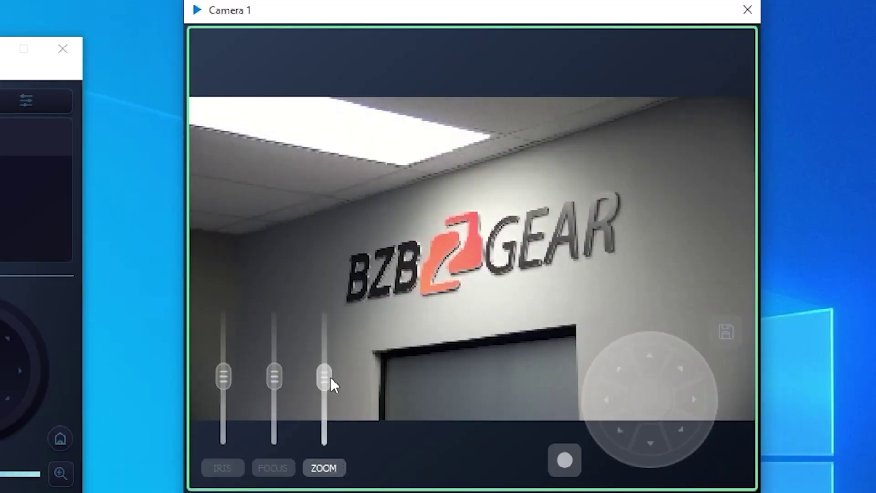
left_click_drag(329, 335, 329, 333)
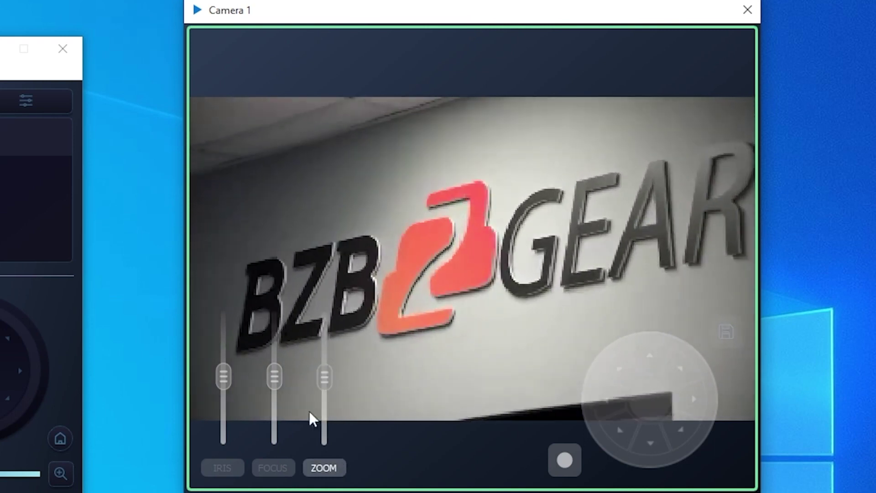
left_click(272, 469)
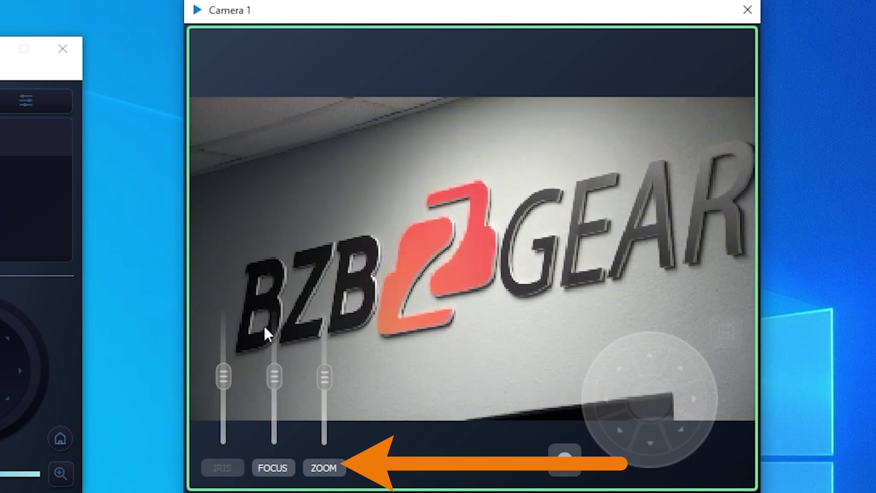
left_click_drag(272, 318, 271, 313)
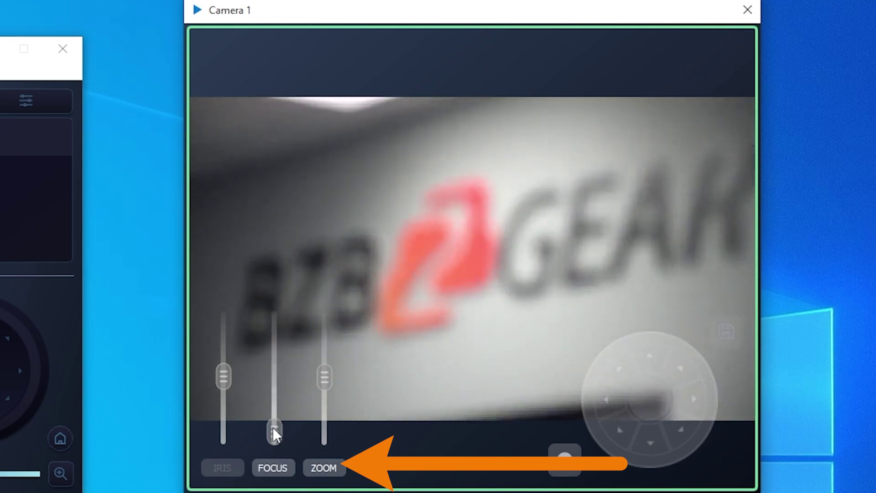
left_click_drag(273, 429, 274, 429)
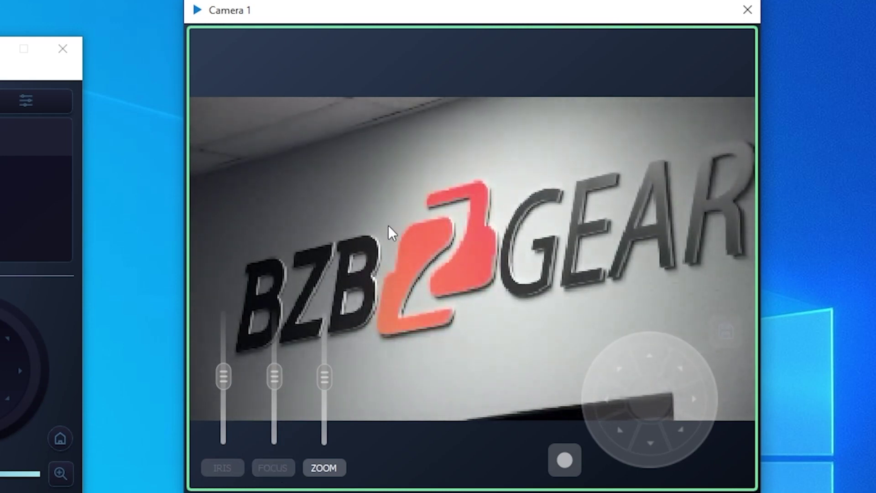
- Enable Camera 1's iris control and raise its level, then zoom Camera 2 in on the door
left_click(217, 469)
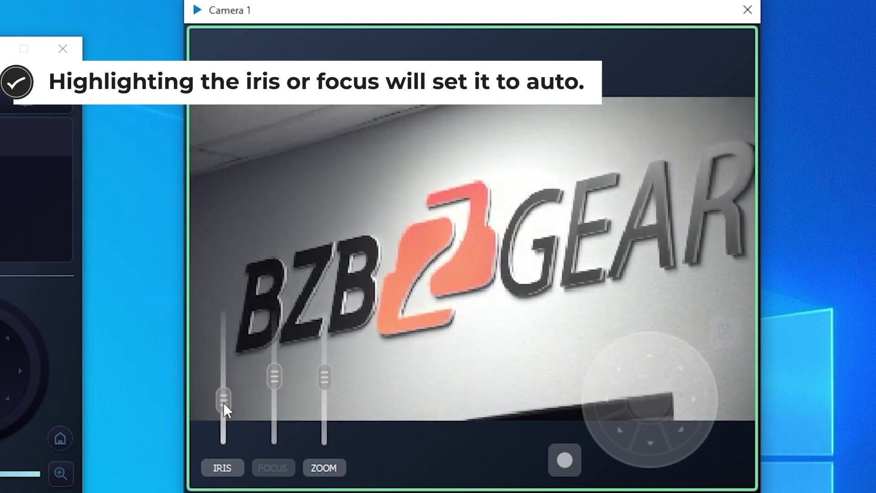
left_click_drag(223, 445, 219, 380)
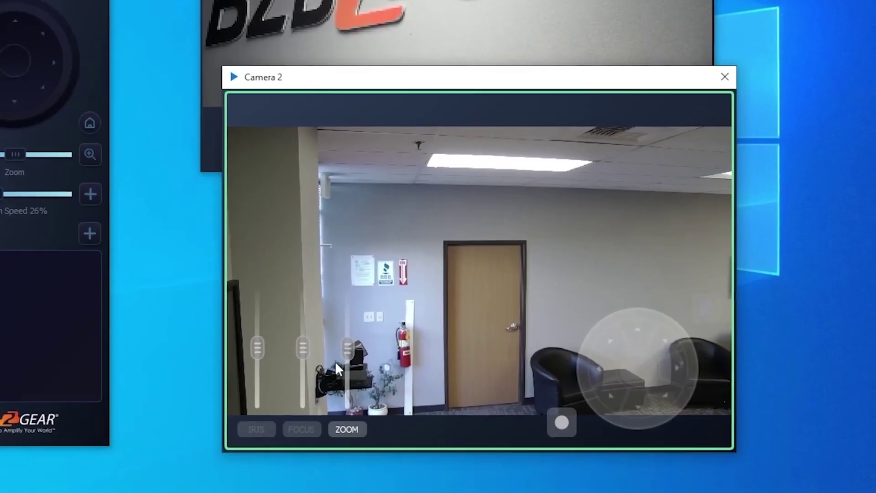
left_click_drag(345, 349, 343, 281)
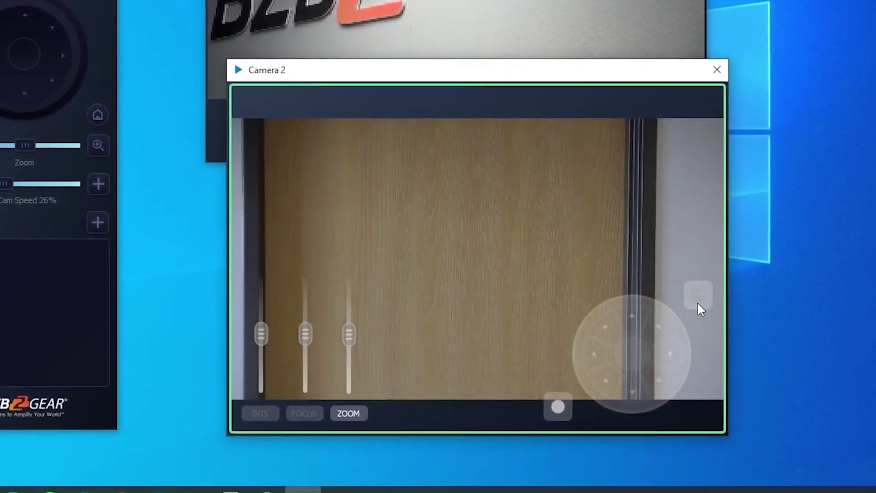
- Save a Camera 2 preset titled 'Door' with pan speed 6
left_click(698, 298)
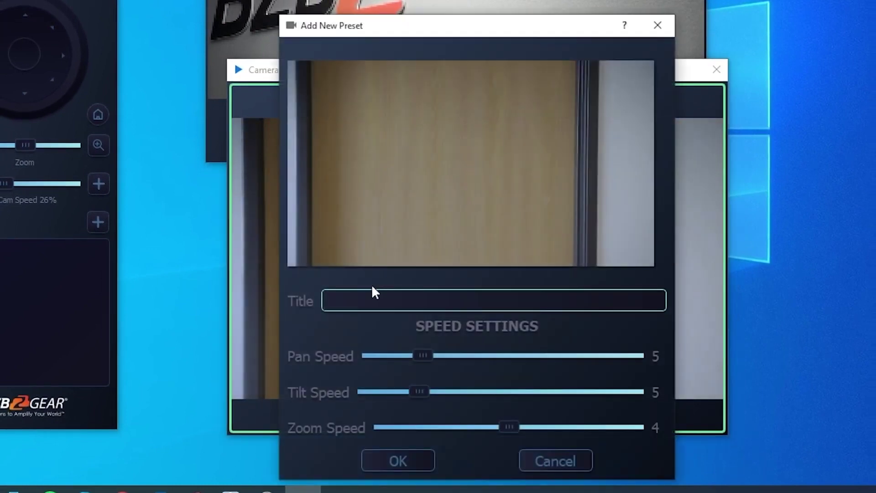
type("Door")
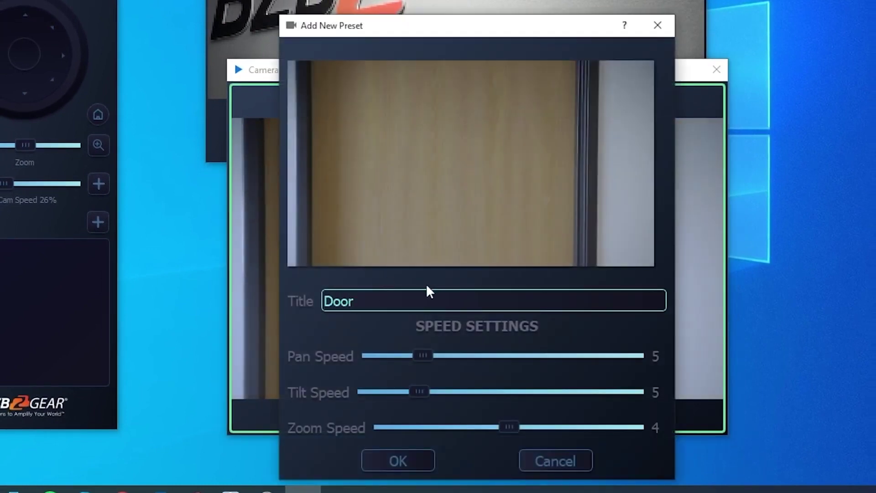
left_click_drag(416, 359, 432, 359)
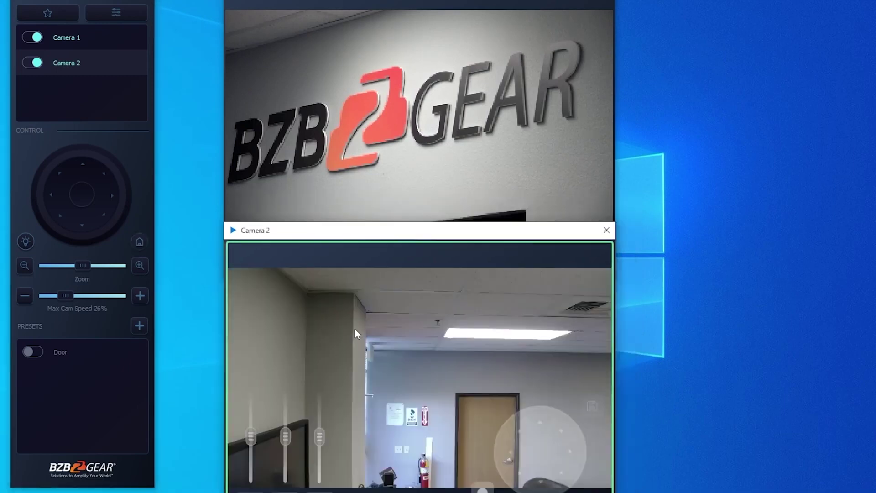
- Star Camera 2's Door preset and Camera 1's Logo preset as favorites
mouse_move(113, 360)
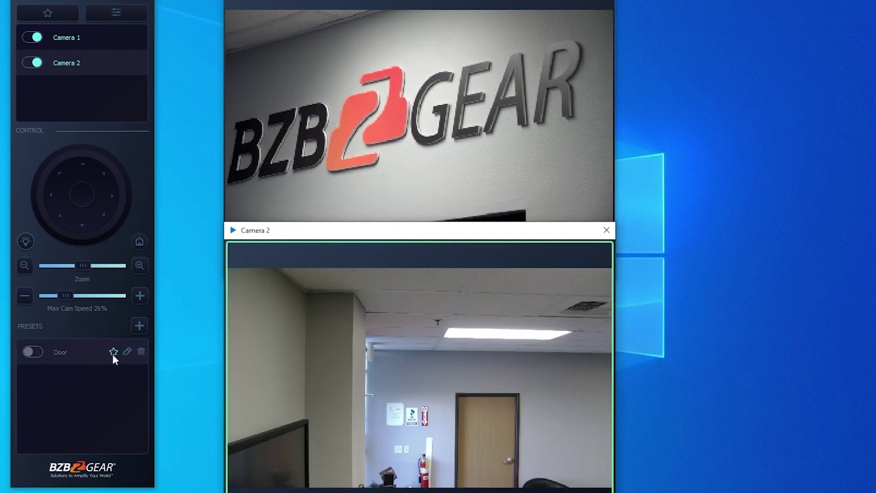
left_click(113, 352)
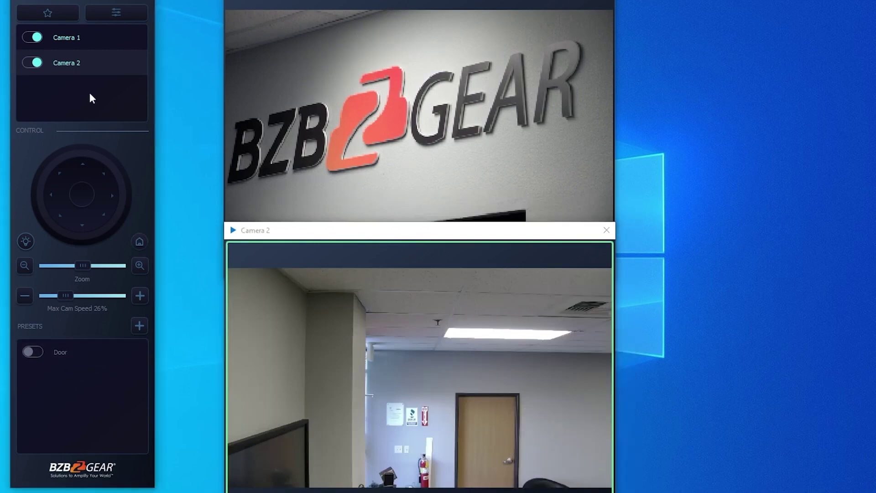
left_click(353, 105)
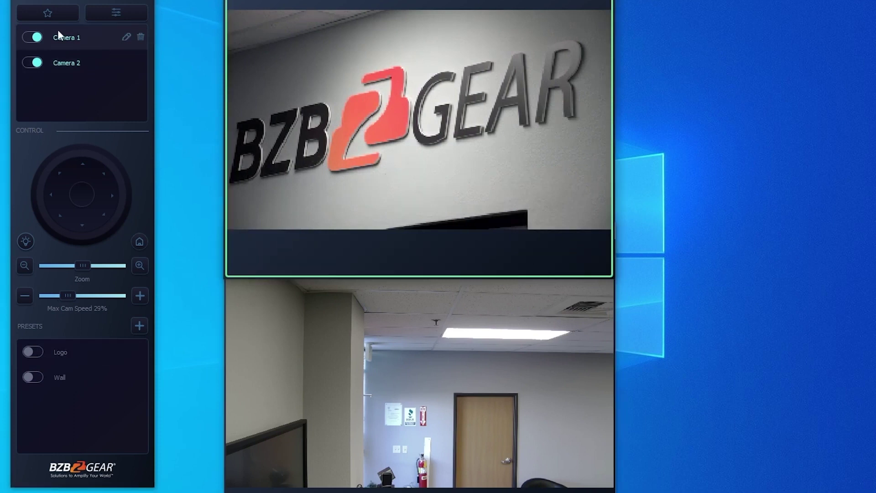
mouse_move(71, 357)
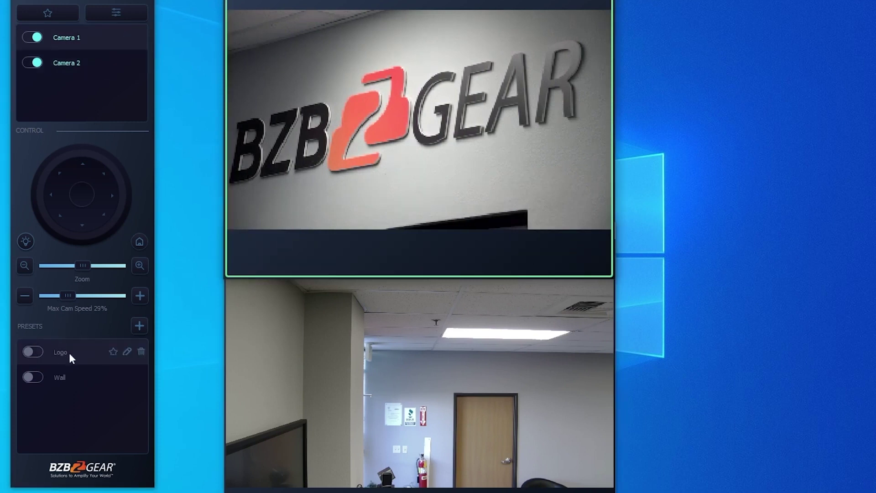
left_click(113, 353)
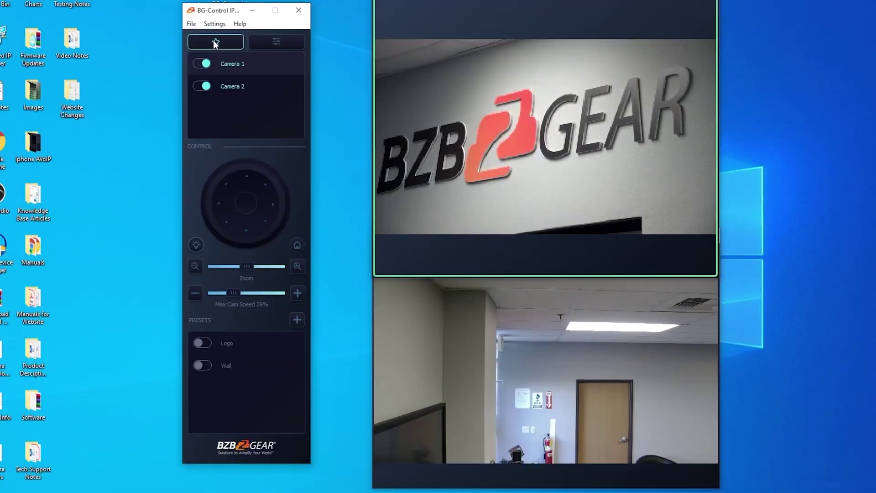
- Recall the Logo favorite on Camera 1 and the Door favorite on Camera 2 from Favorites
left_click(215, 42)
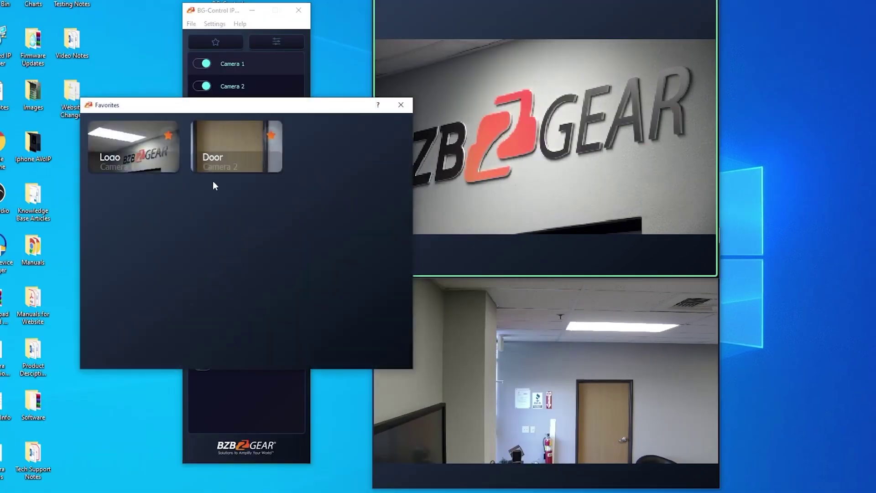
left_click_drag(214, 107, 236, 106)
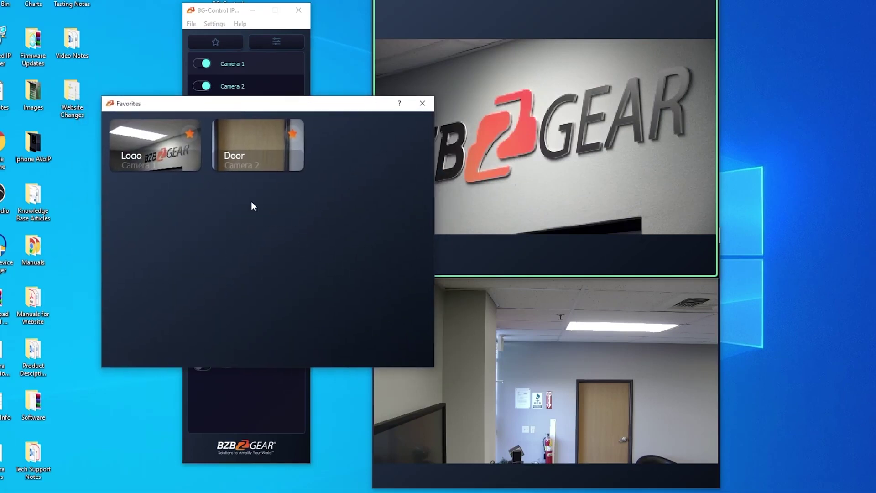
left_click(152, 141)
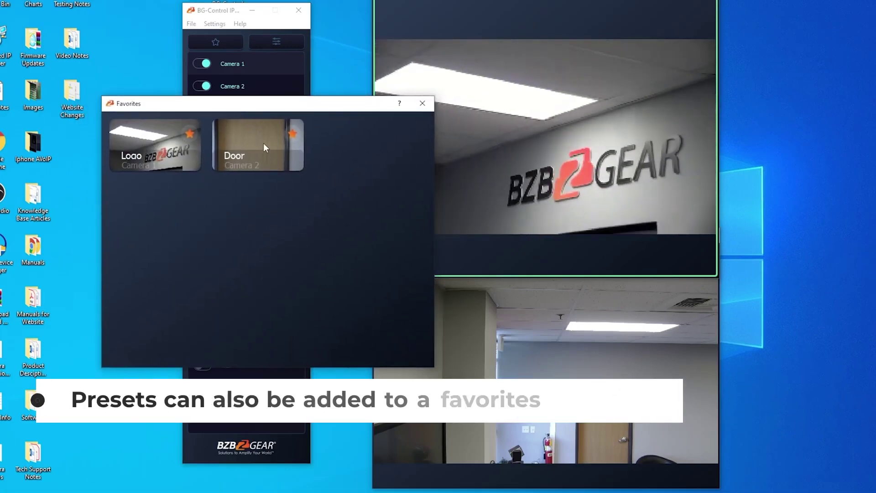
left_click(264, 144)
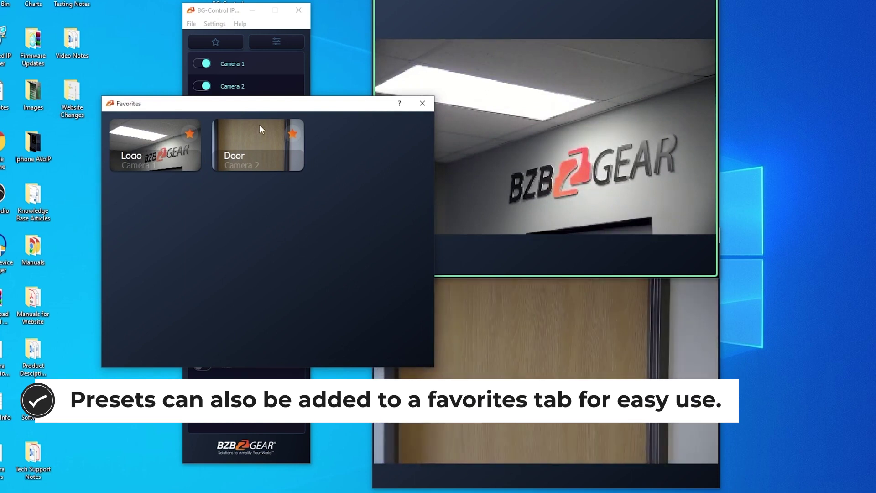
left_click(422, 103)
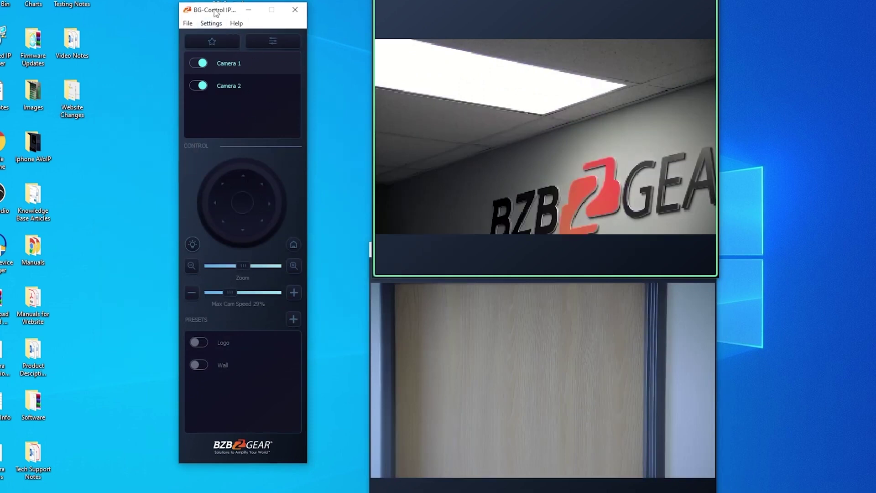
- Pan Camera 1 right to the full logo, turn Camera 2 toward the wall, then open bzbgear.com Technical Support
mouse_move(215, 16)
left_mouse_down()
mouse_move(212, 9)
mouse_move(216, 24)
left_mouse_up()
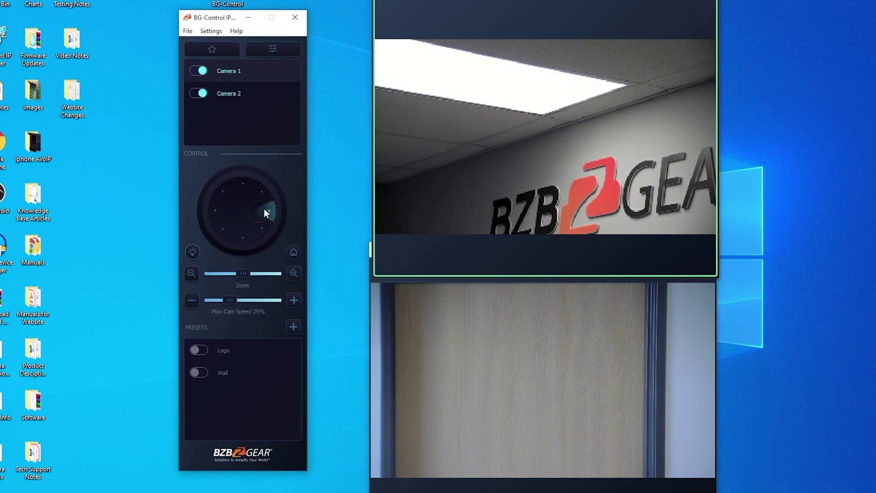
left_click_drag(265, 210, 267, 210)
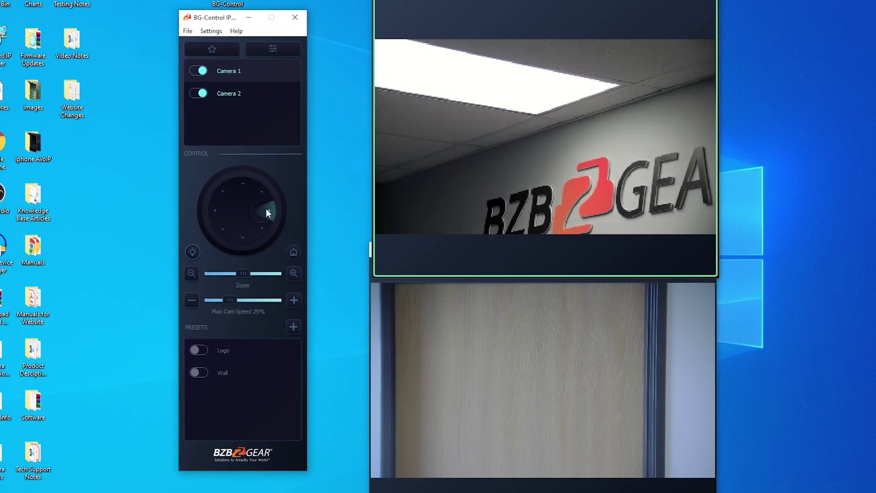
left_click(235, 102)
left_click_drag(282, 215, 283, 212)
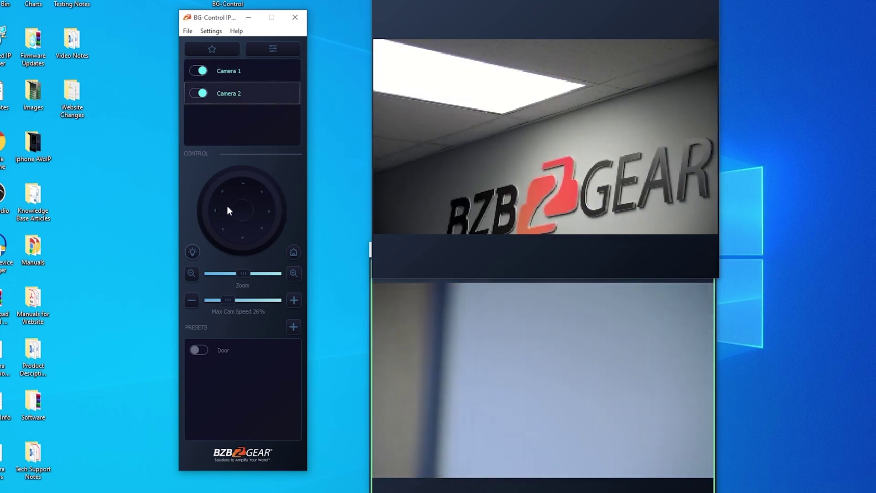
left_click_drag(243, 274, 266, 273)
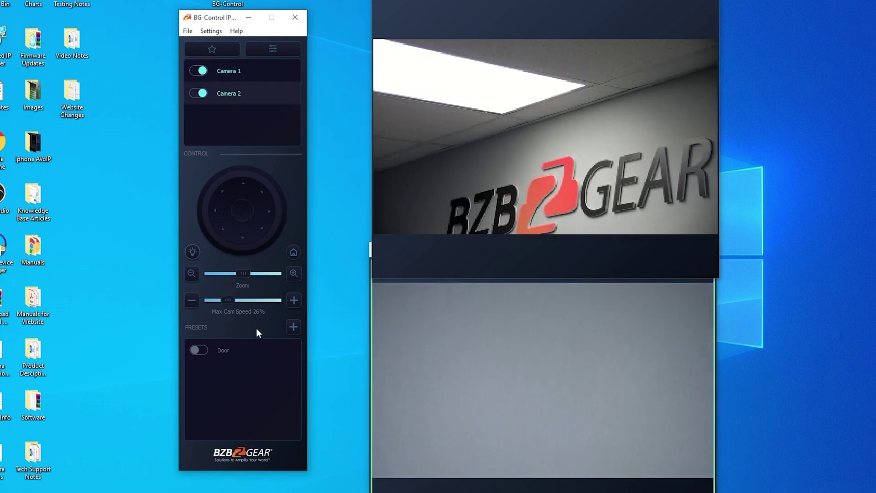
left_click(463, 336)
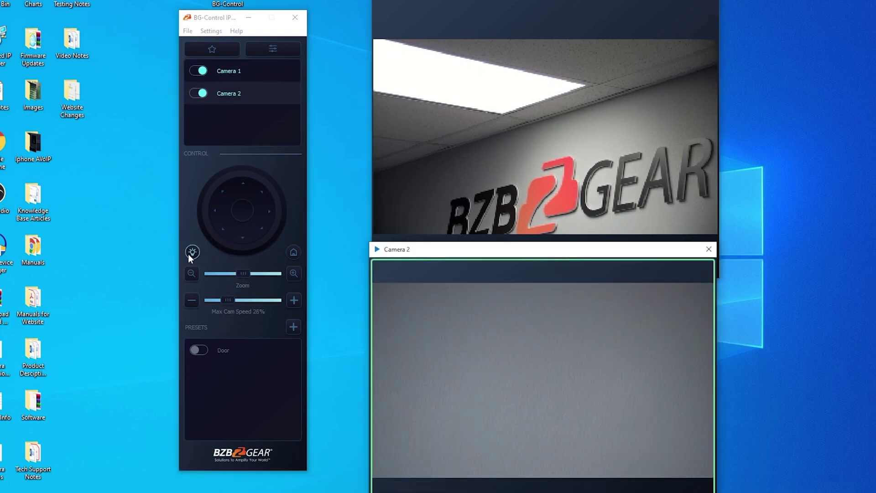
left_click(539, 78)
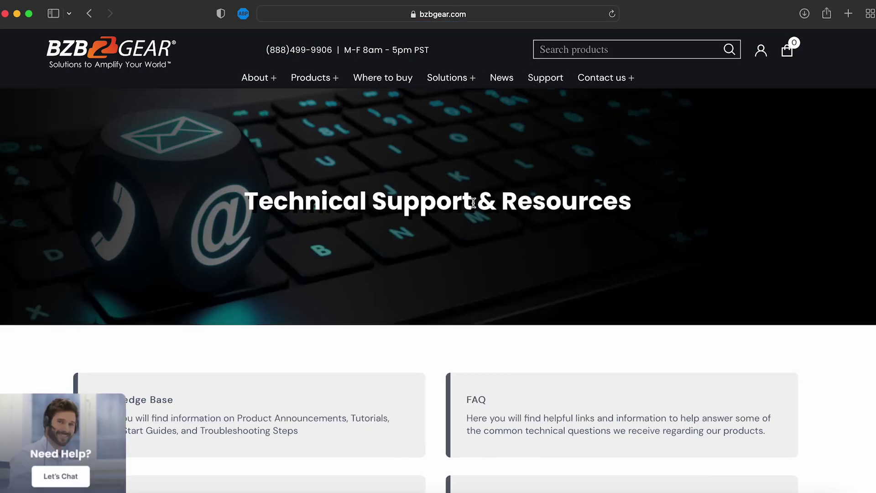
- Scroll down to the Technical Support resource cards and open the Downloads page
scroll(472, 206, "down", 6)
scroll(473, 207, "down", 3)
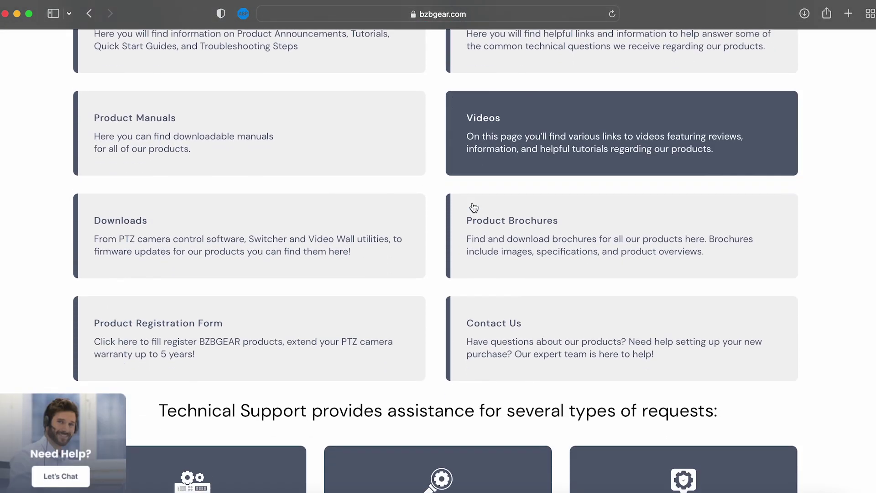
left_click(378, 220)
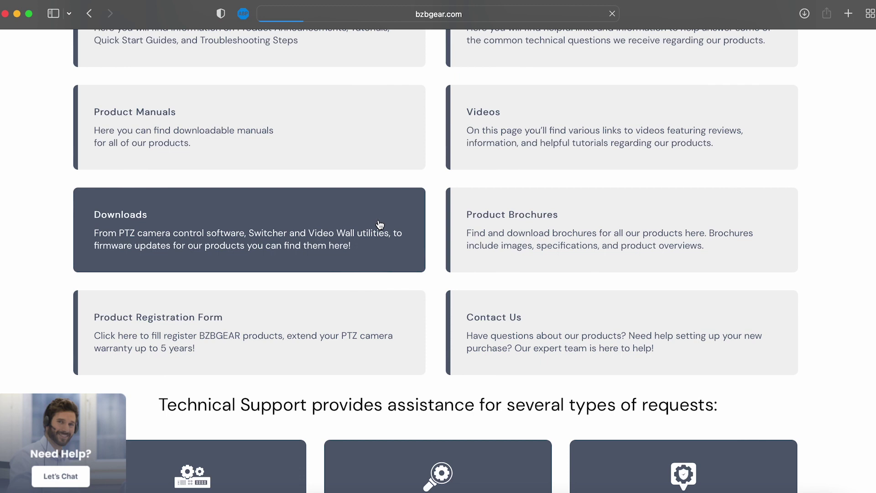